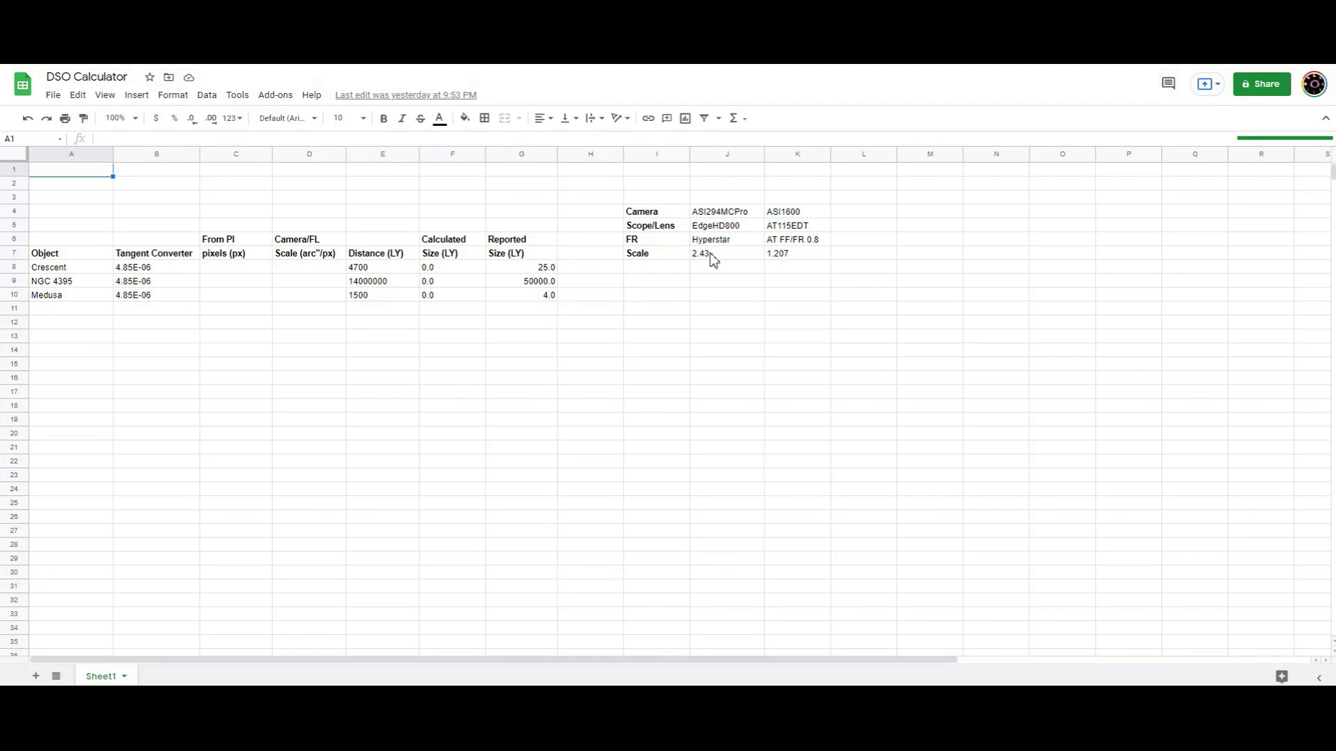
Enter 2.43 as the camera scale for the Crescent row in the DSO Calculator sheet
left_click(309, 268)
type("2.43")
key("Return")
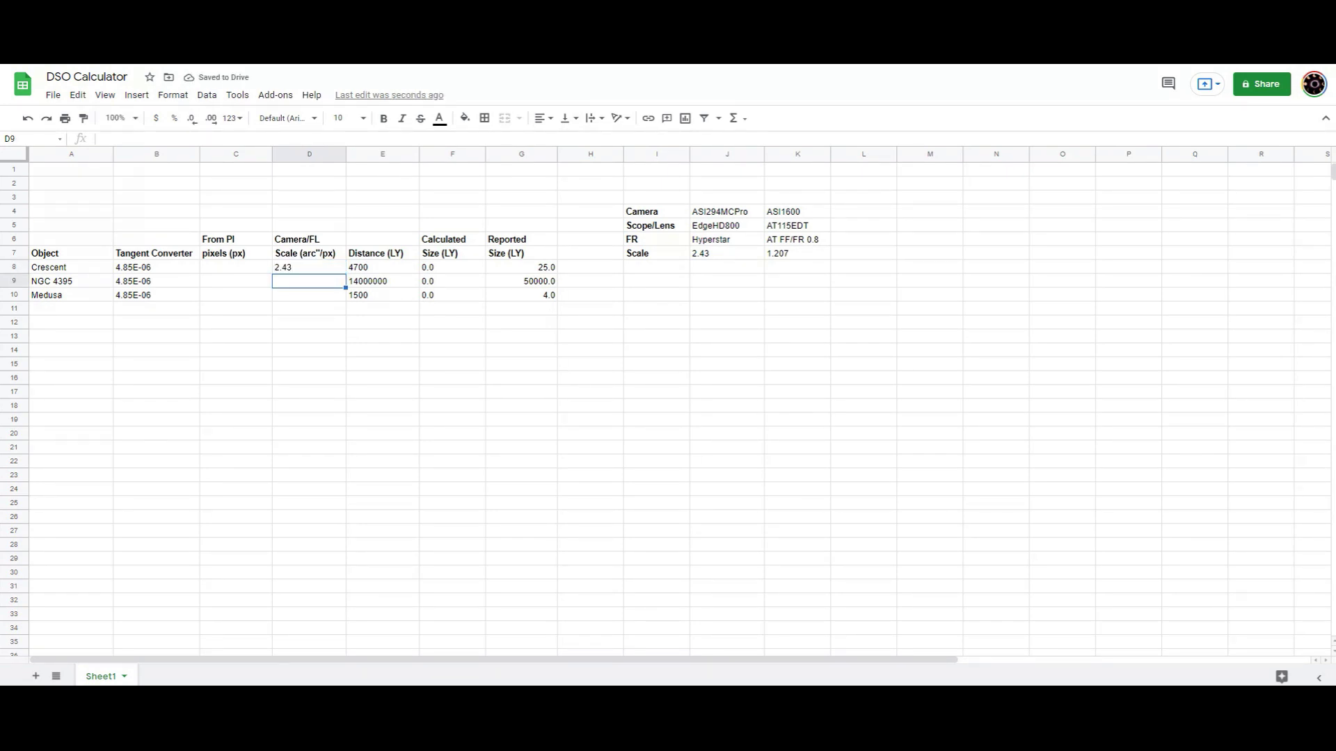
Switch to Photoshop and examine the Crescent nebula in the NGC_6888 image at 100% zoom against the rulers
key("ctrl+Tab")
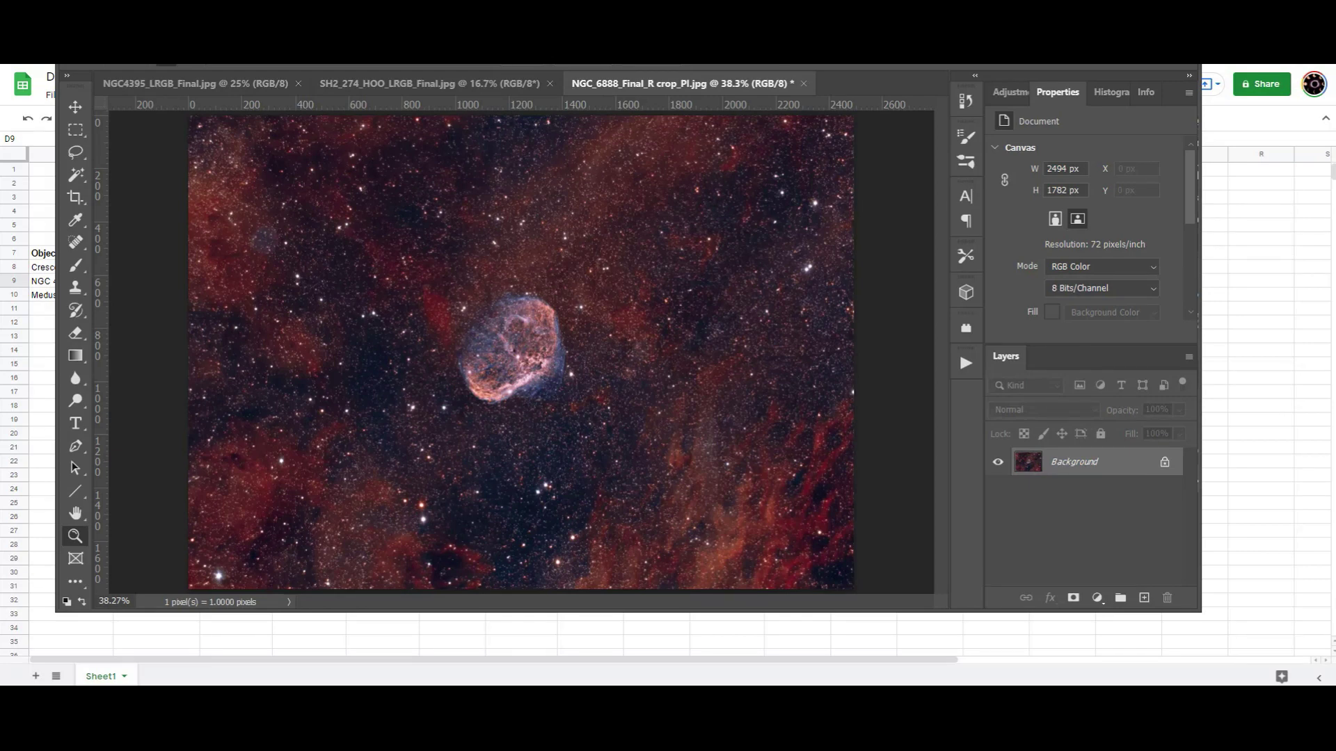
left_click_drag(1201, 610, 1273, 678)
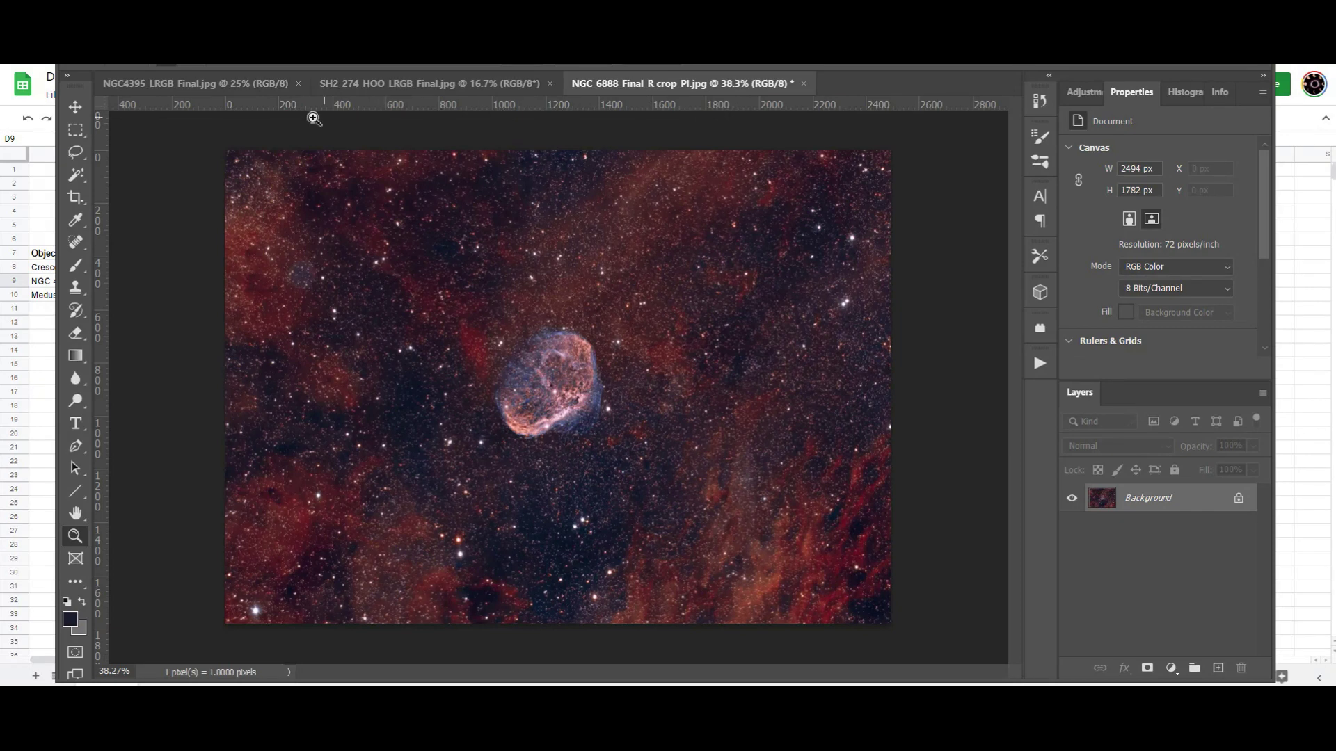
left_click(743, 246)
triple_click(590, 333)
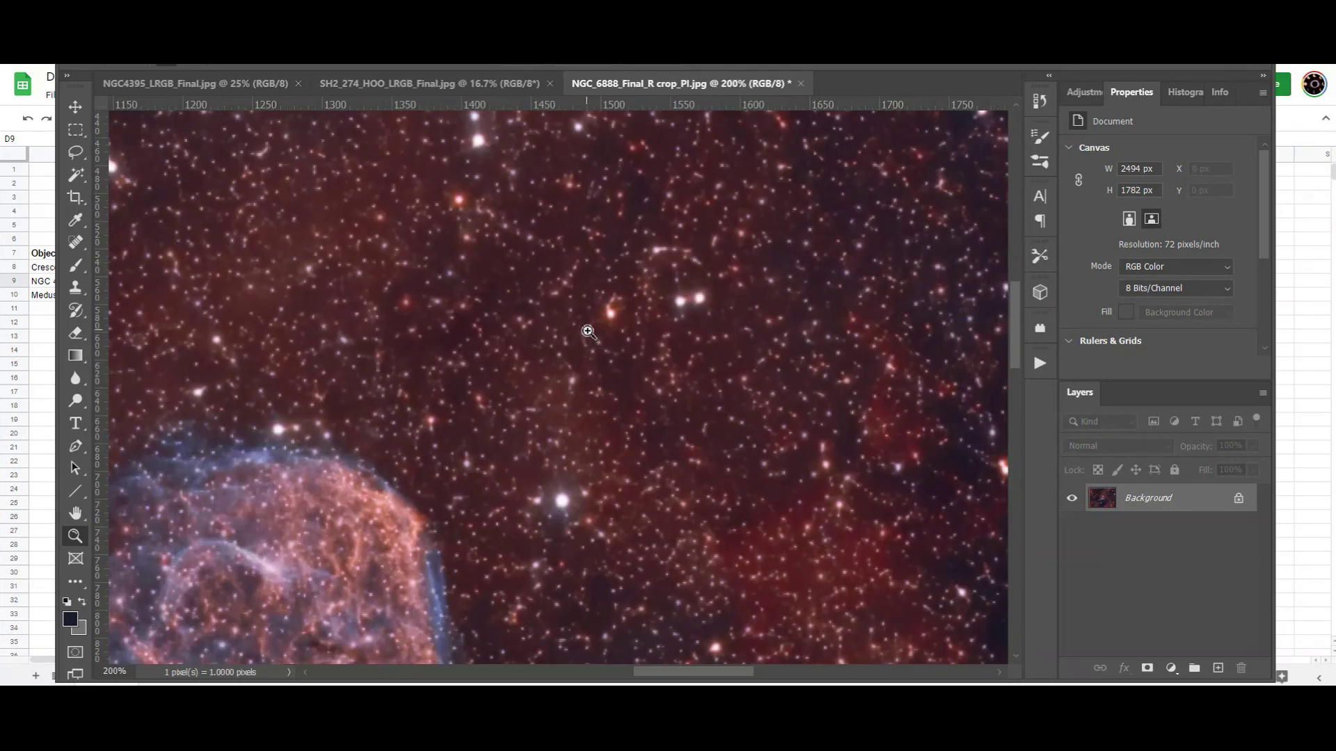
left_click_drag(727, 671, 672, 675)
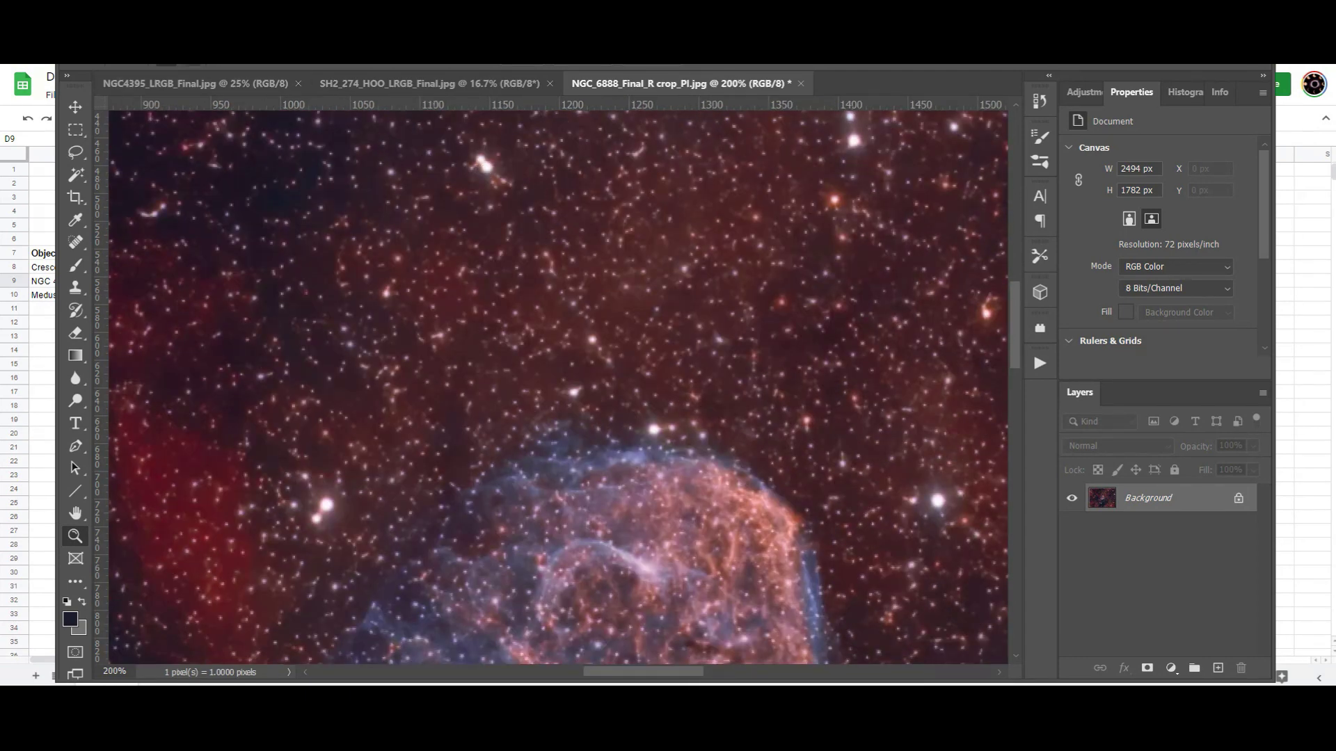
left_click(437, 259, "alt")
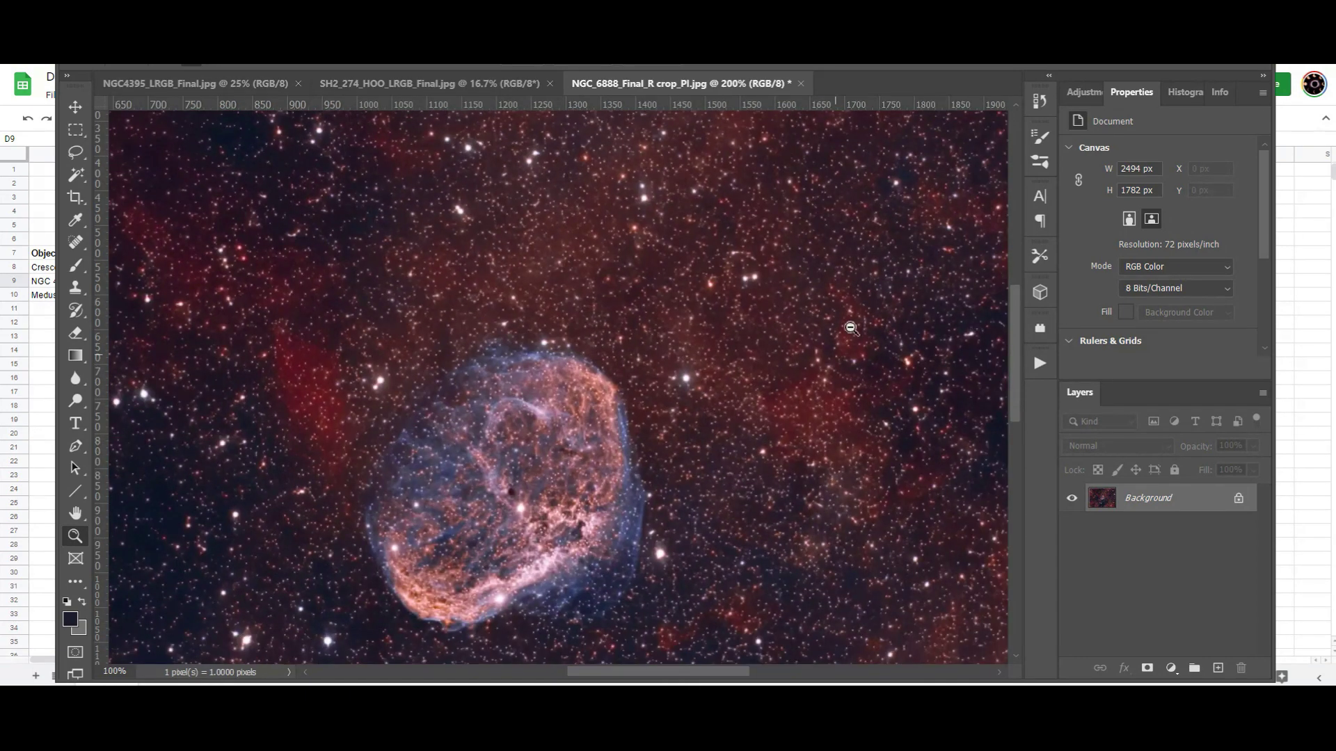
left_click_drag(1016, 338, 1026, 441)
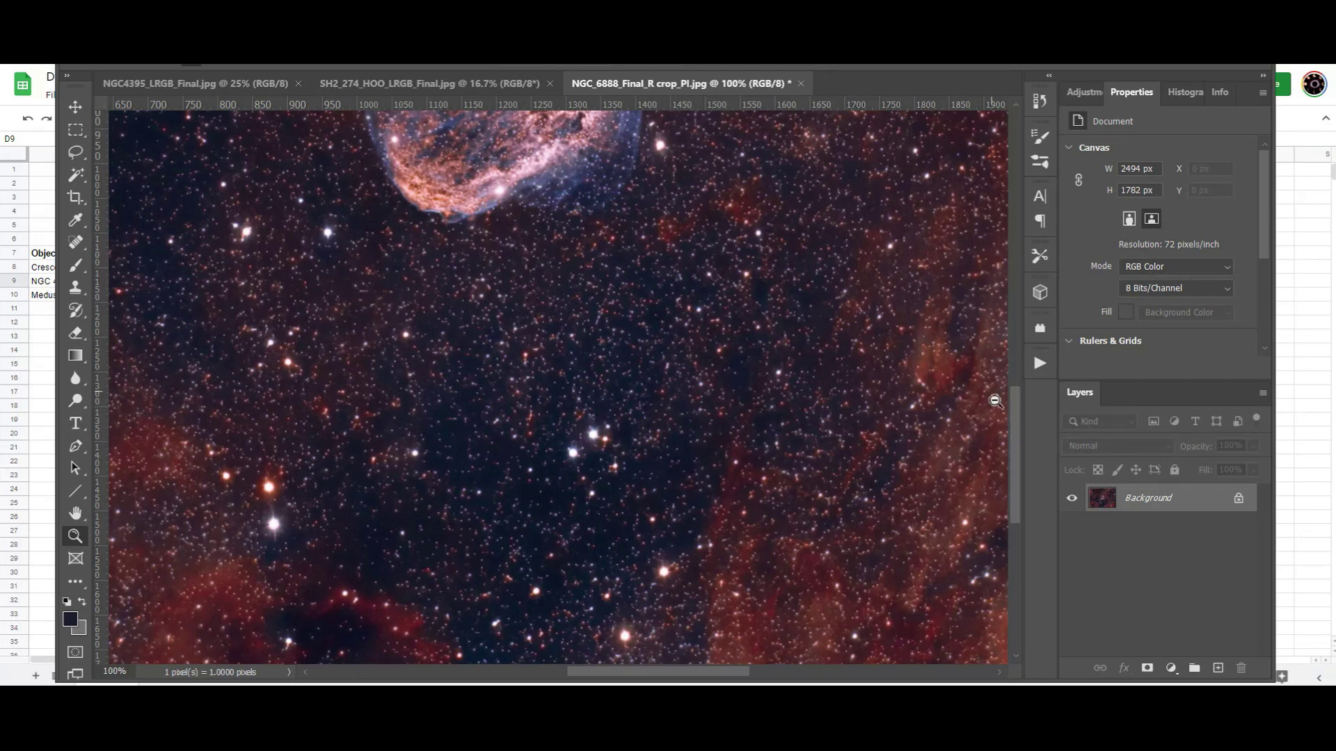
left_click_drag(1016, 426, 1021, 371)
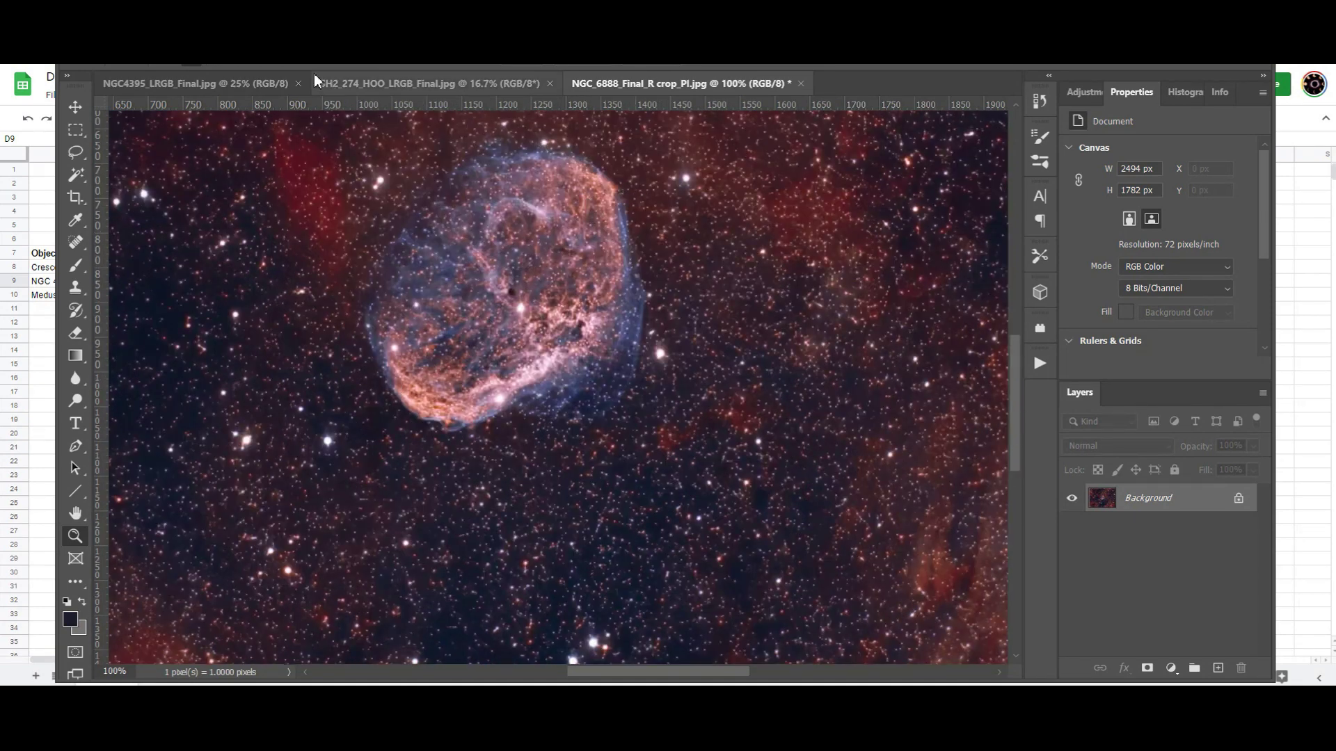
Rotate the NGC_6888 image canvas so the nebula's long axis lies horizontally, and check its width against the ruler
left_click(160, 62)
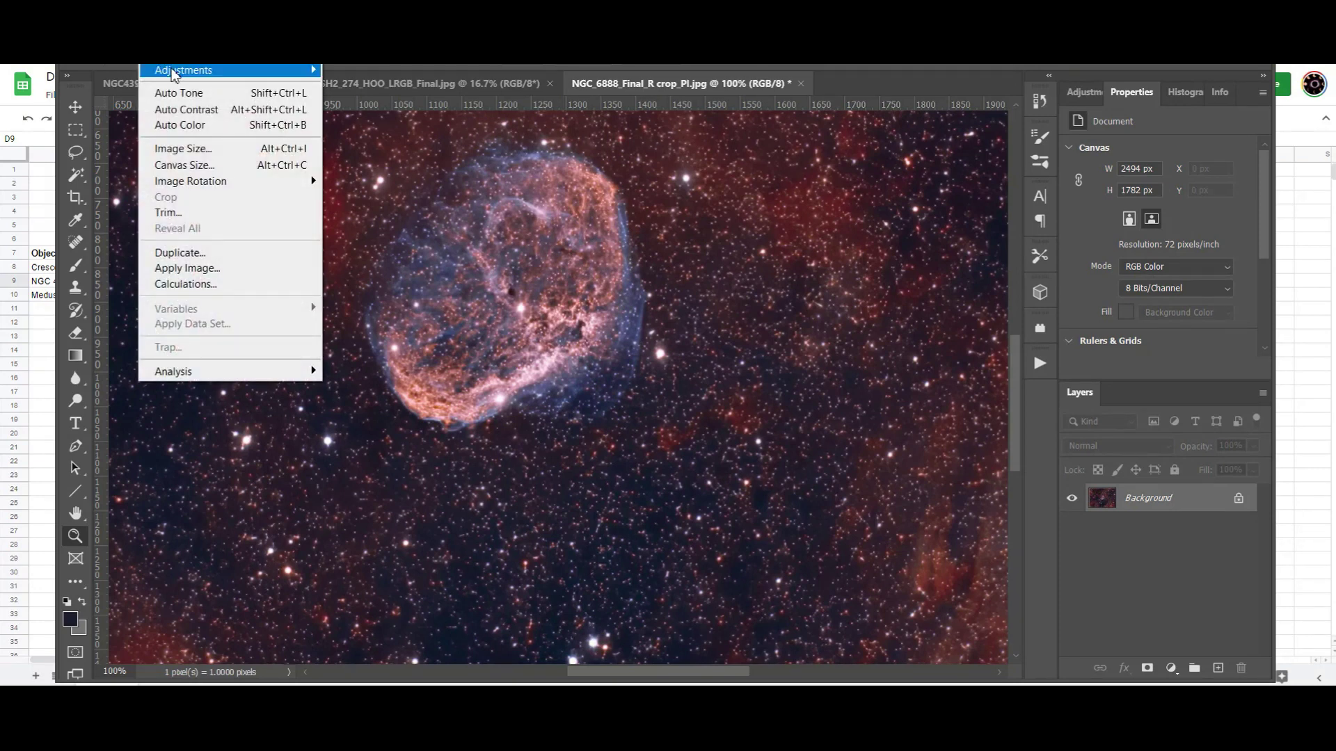
mouse_move(223, 183)
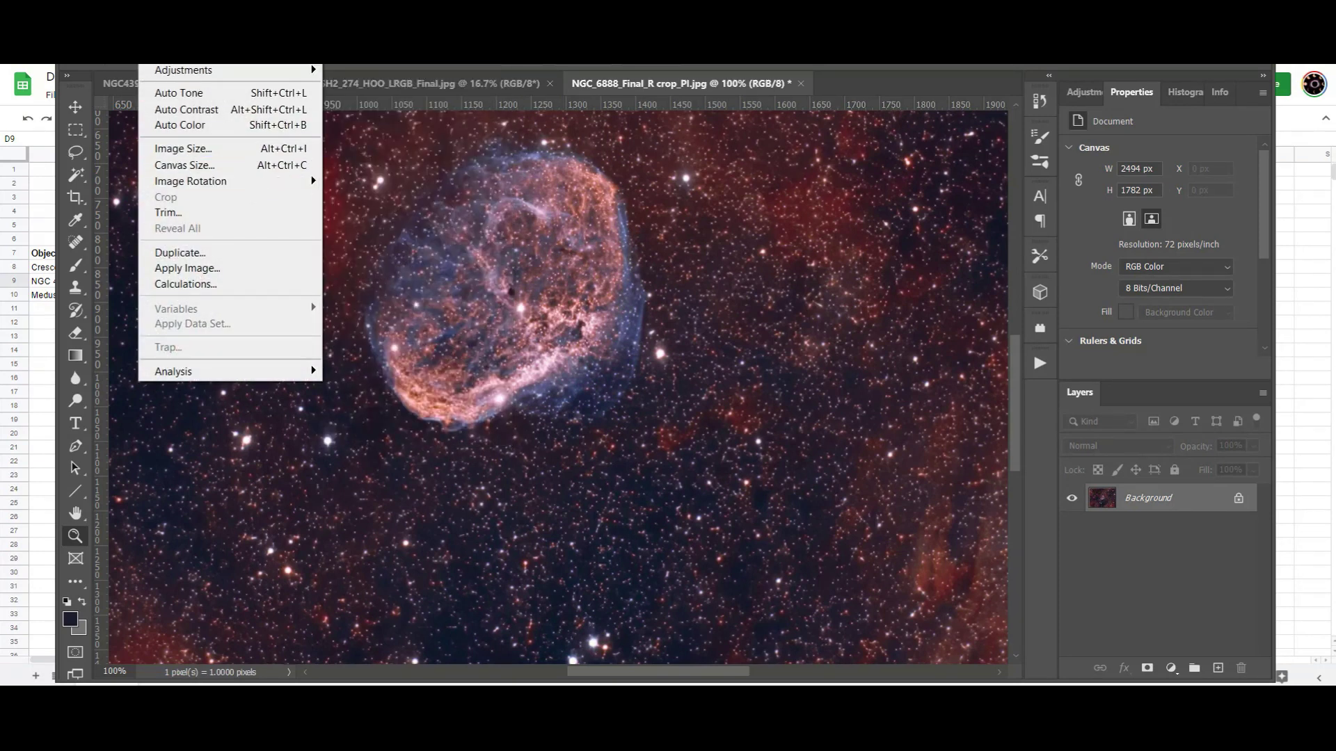
mouse_move(199, 61)
mouse_move(149, 61)
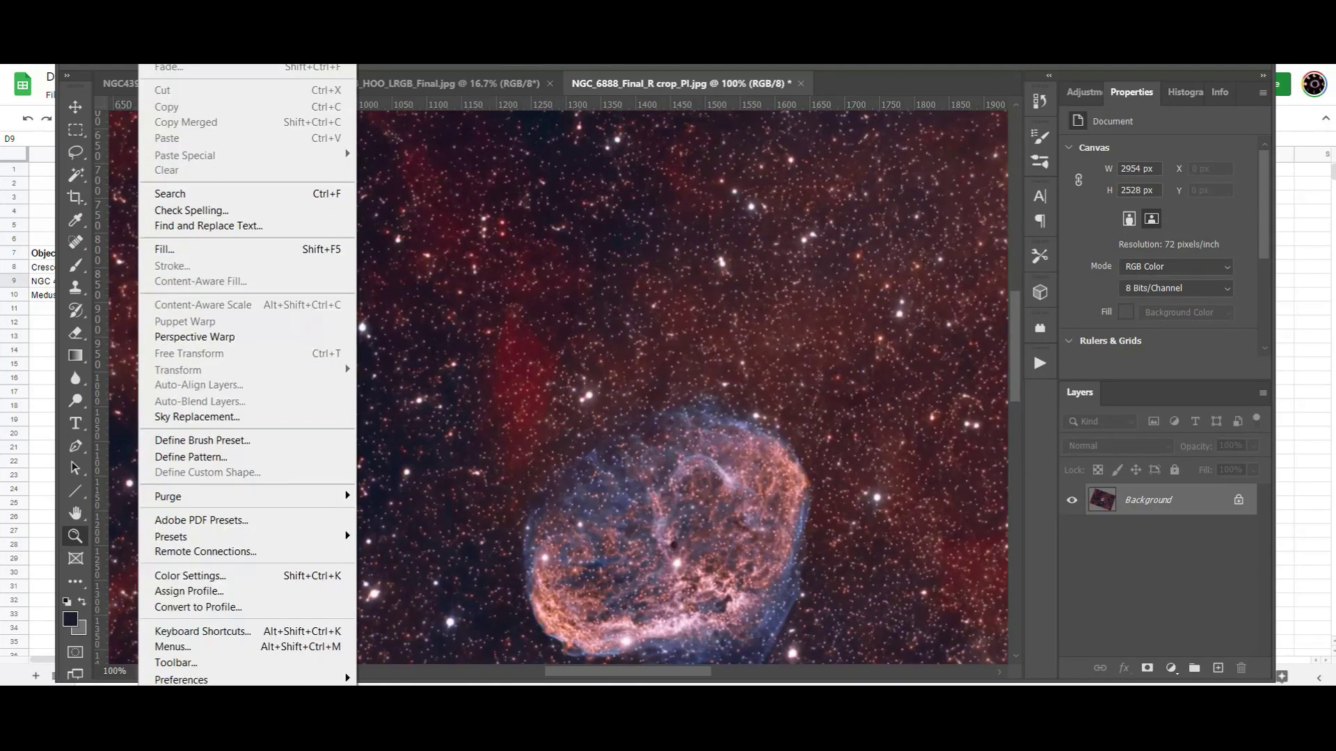
key("ctrl+z")
scroll(659, 313, "down", 5)
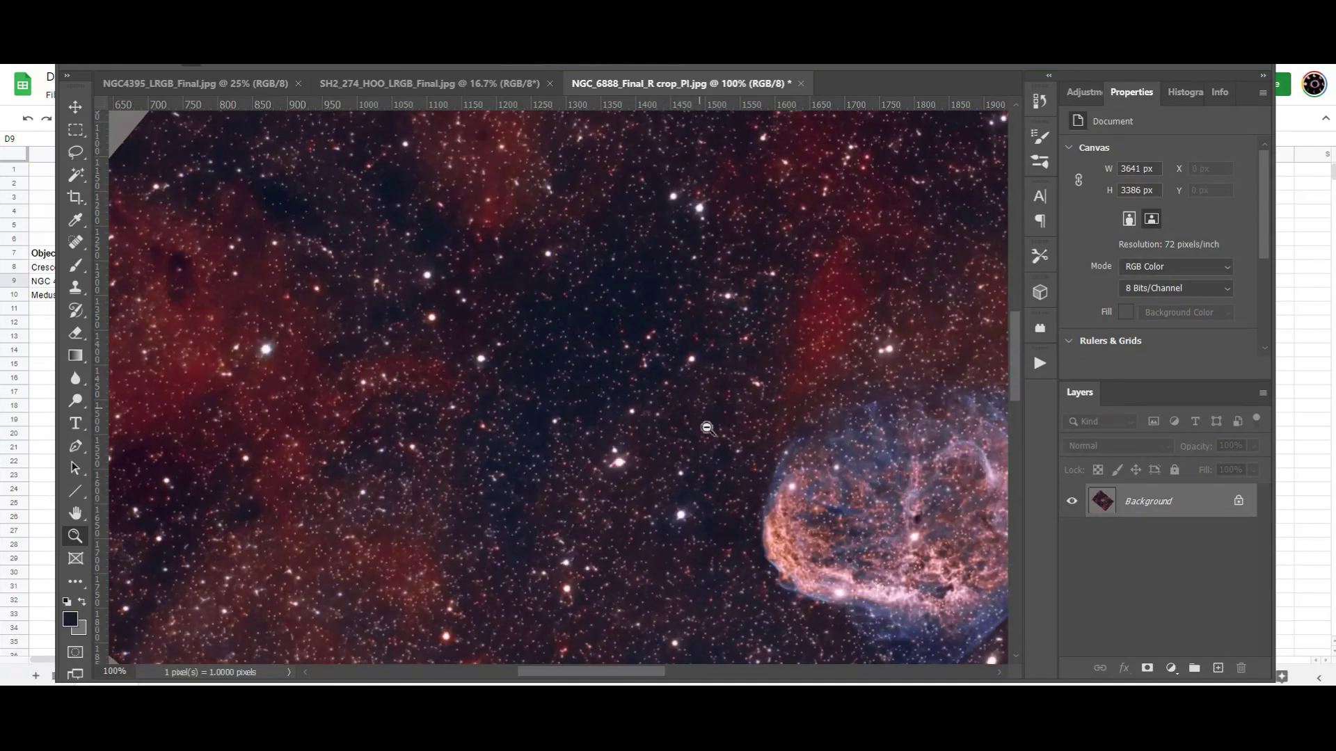
left_click_drag(611, 673, 653, 672)
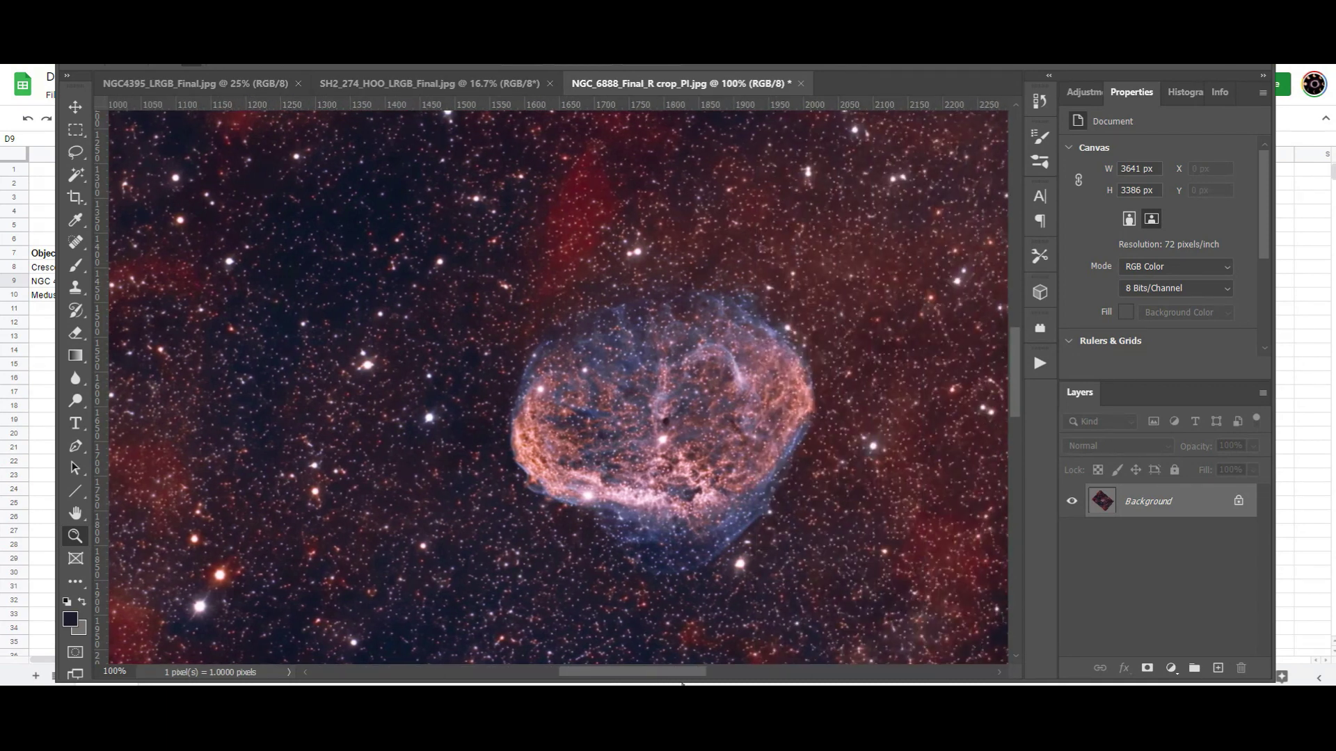
left_click_drag(1015, 363, 1017, 427)
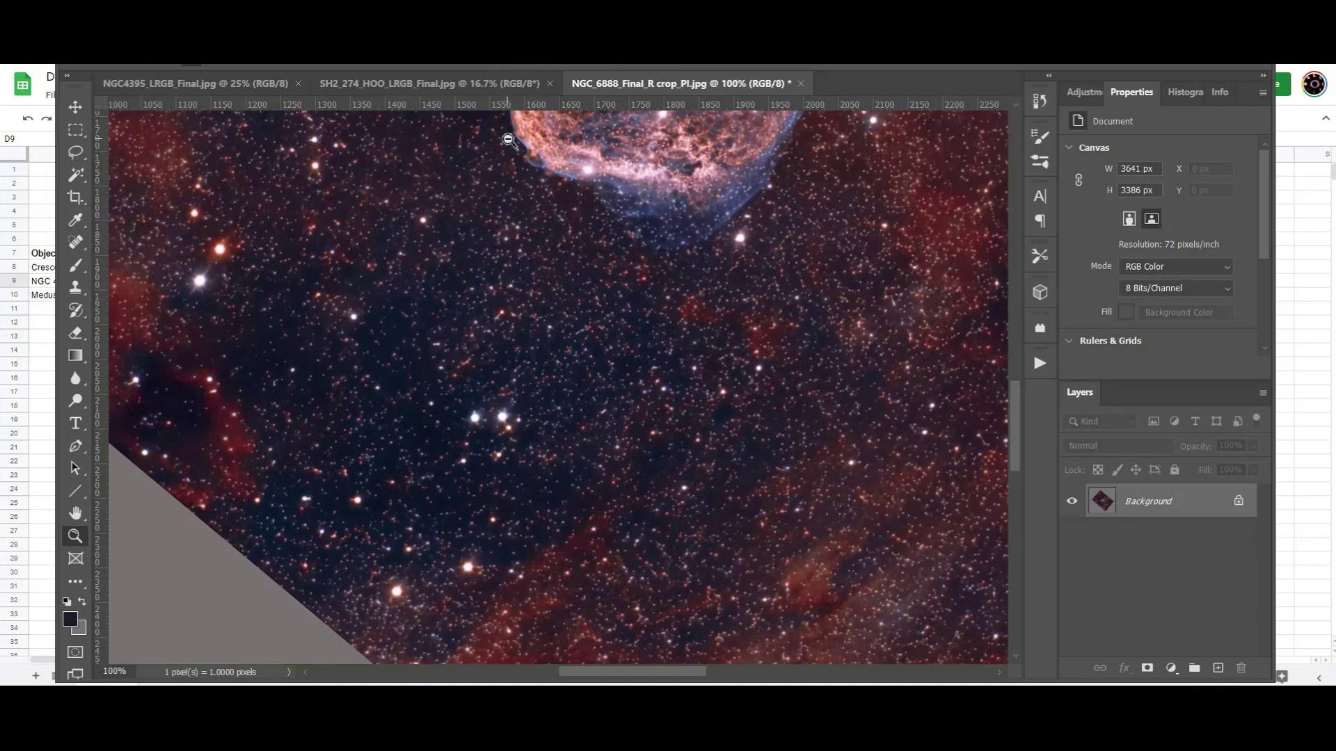
scroll(507, 147, "up", 3)
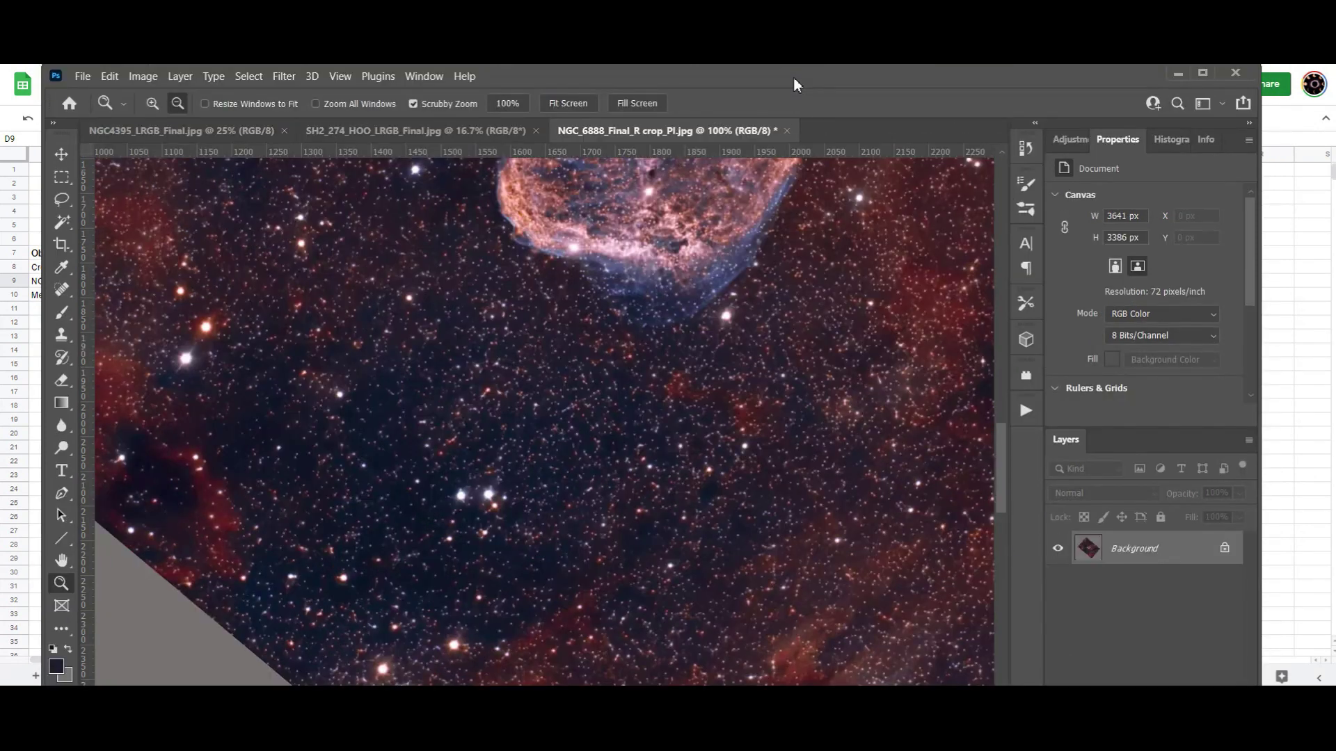
Return to the DSO Calculator sheet and enter 450 as the Crescent's width in pixels
left_click_drag(1057, 87, 1044, 134)
left_click(1178, 72)
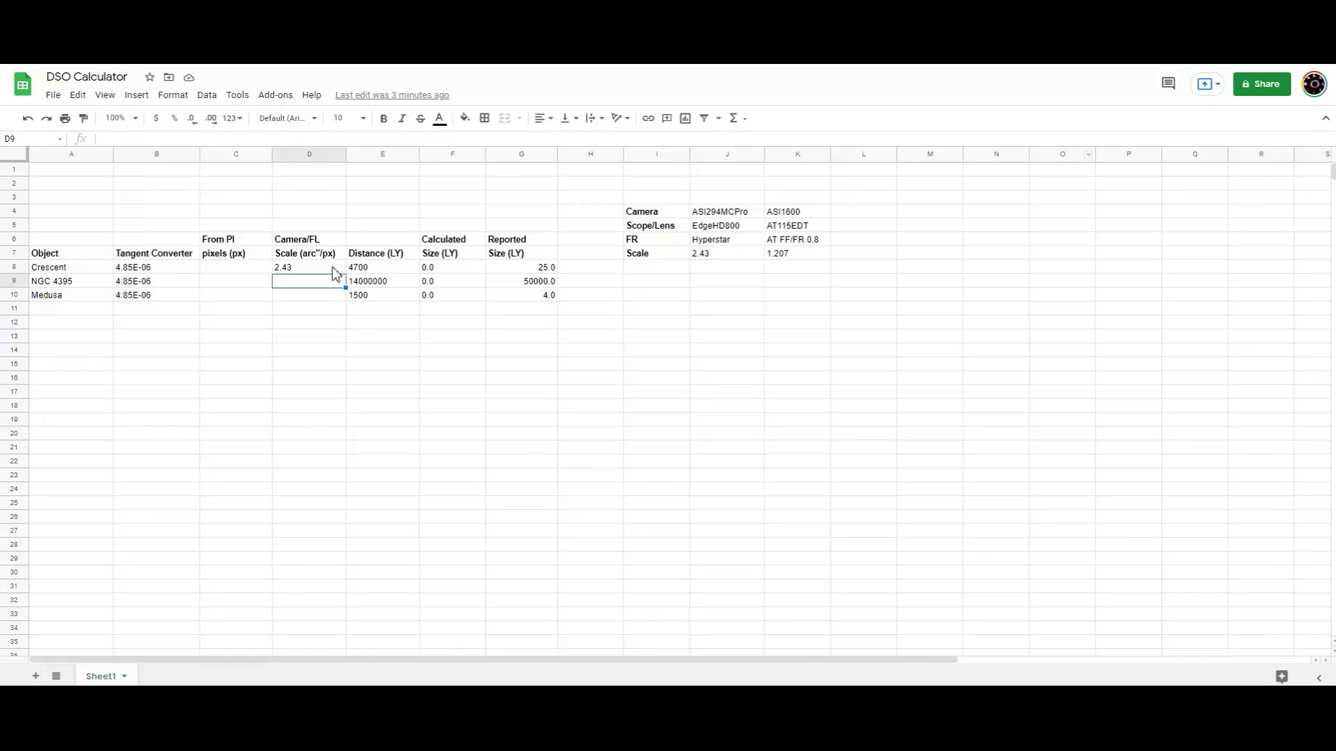
left_click(233, 269)
type("450")
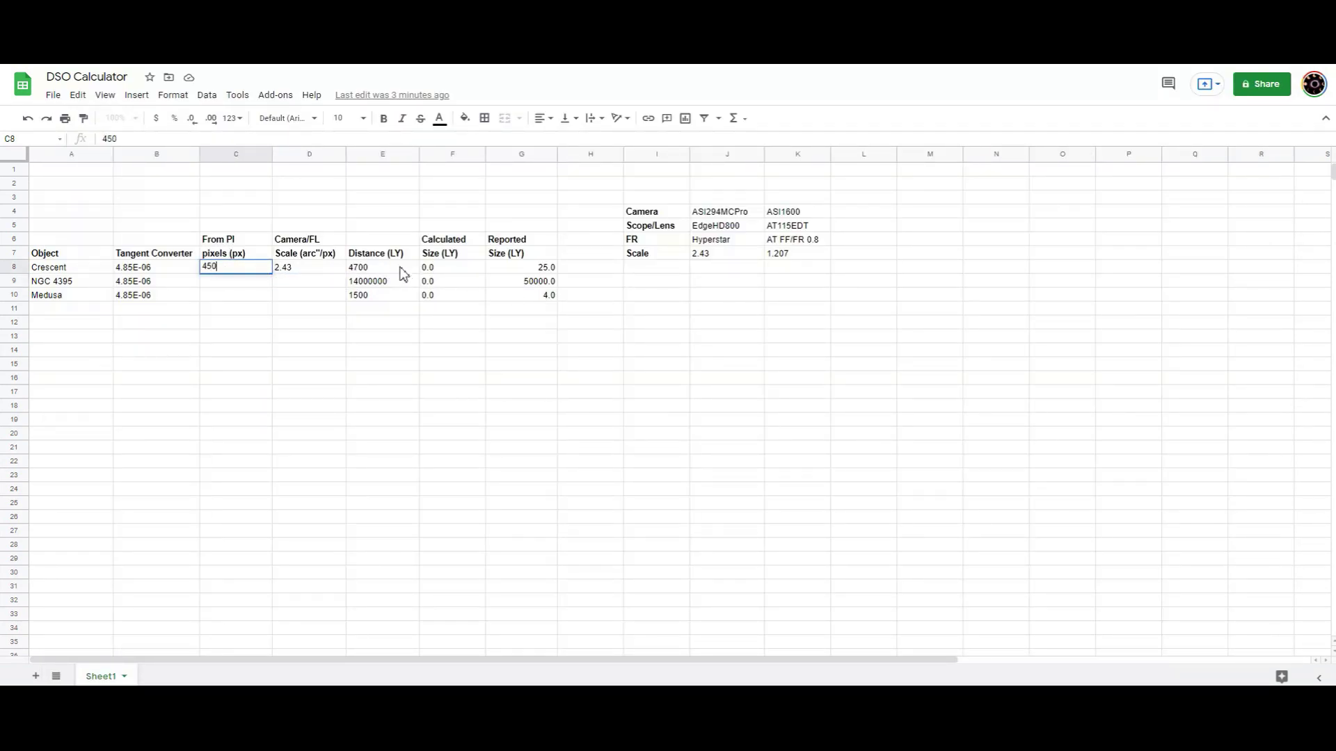
key("Return")
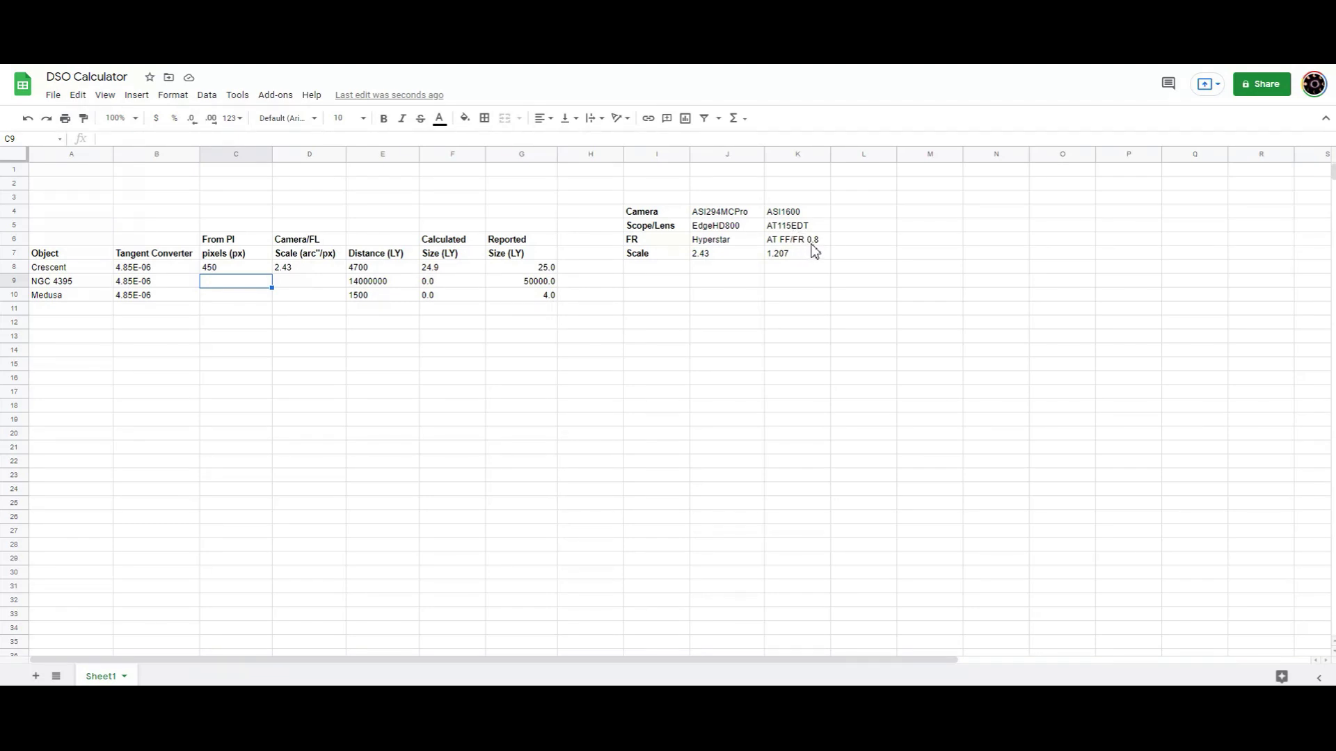
Enter 1.207 as the camera scale for the NGC 4395 row
left_click(297, 282)
type("1.207")
key("Return")
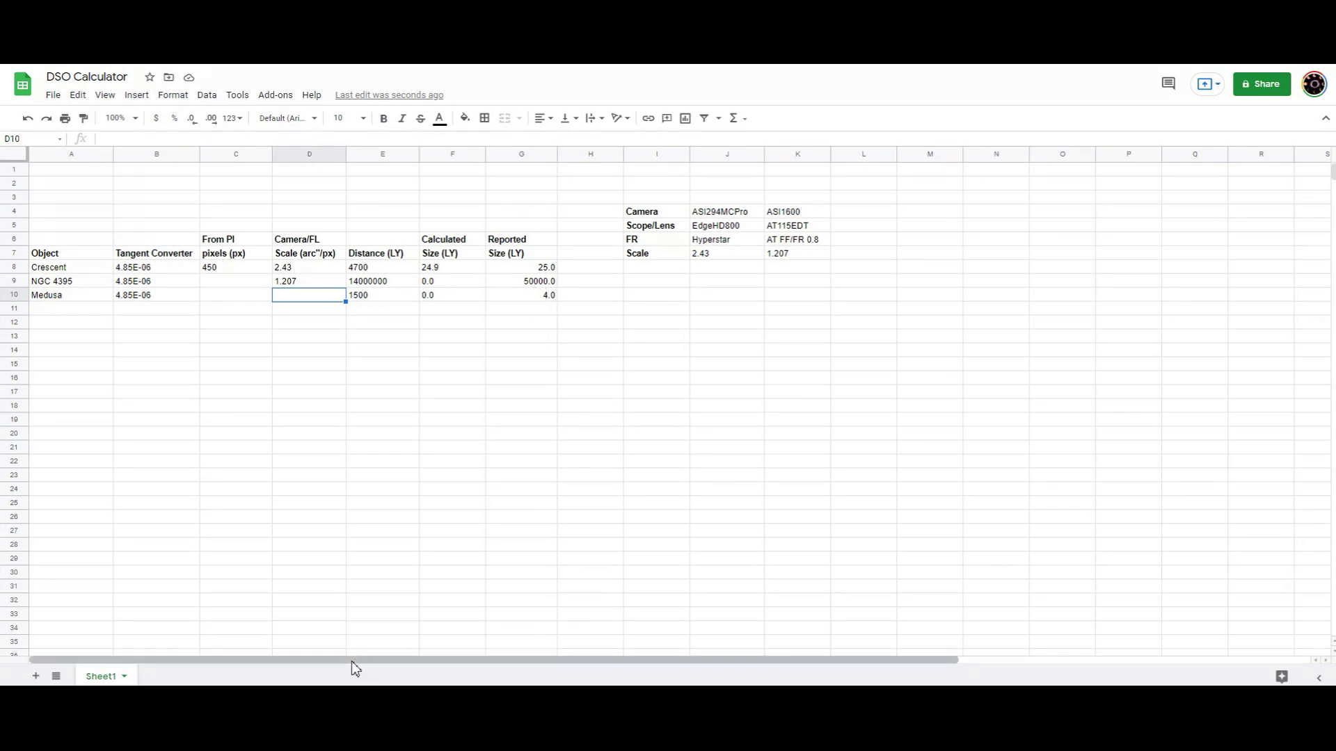
Measure NGC 4395's width on its Photoshop image at 100% zoom and enter 600 pixels for it in the DSO Calculator sheet
key("alt+Tab")
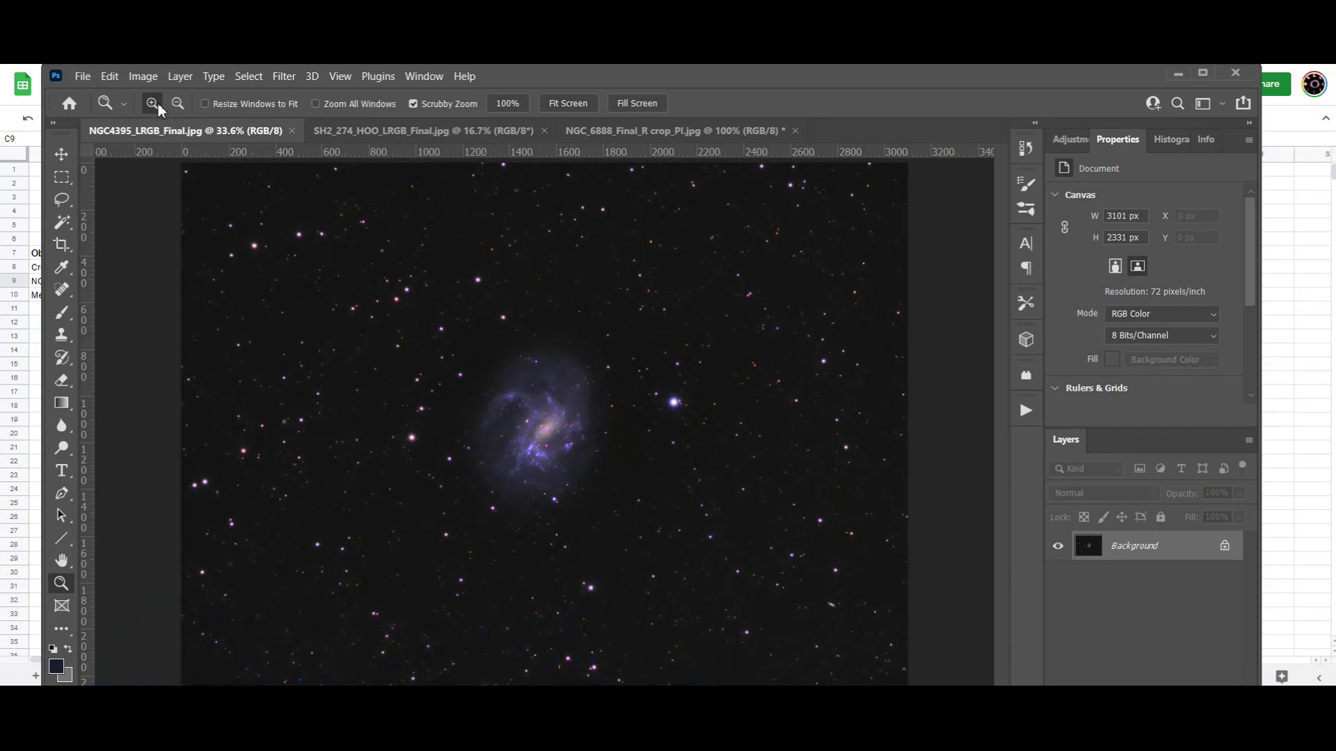
left_click(523, 422)
left_click(523, 422)
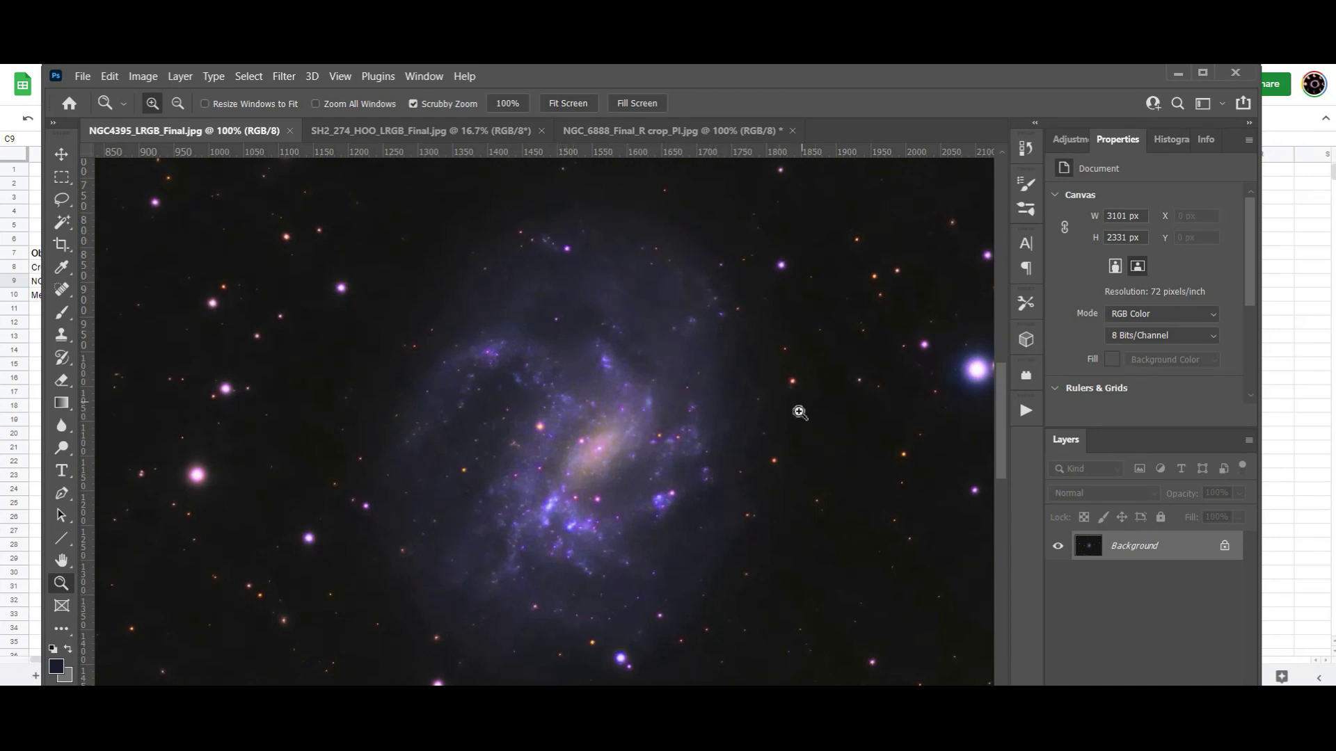
left_click_drag(1005, 402, 1008, 453)
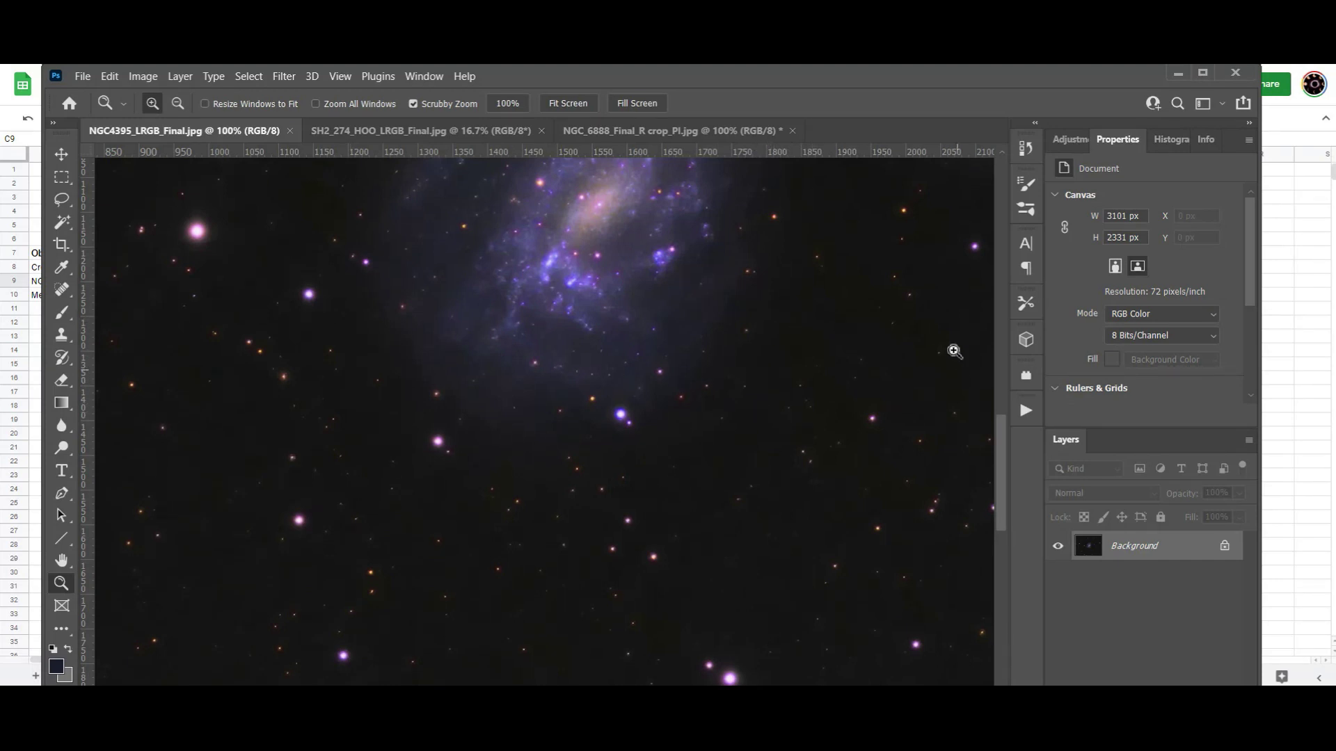
key("alt+Tab")
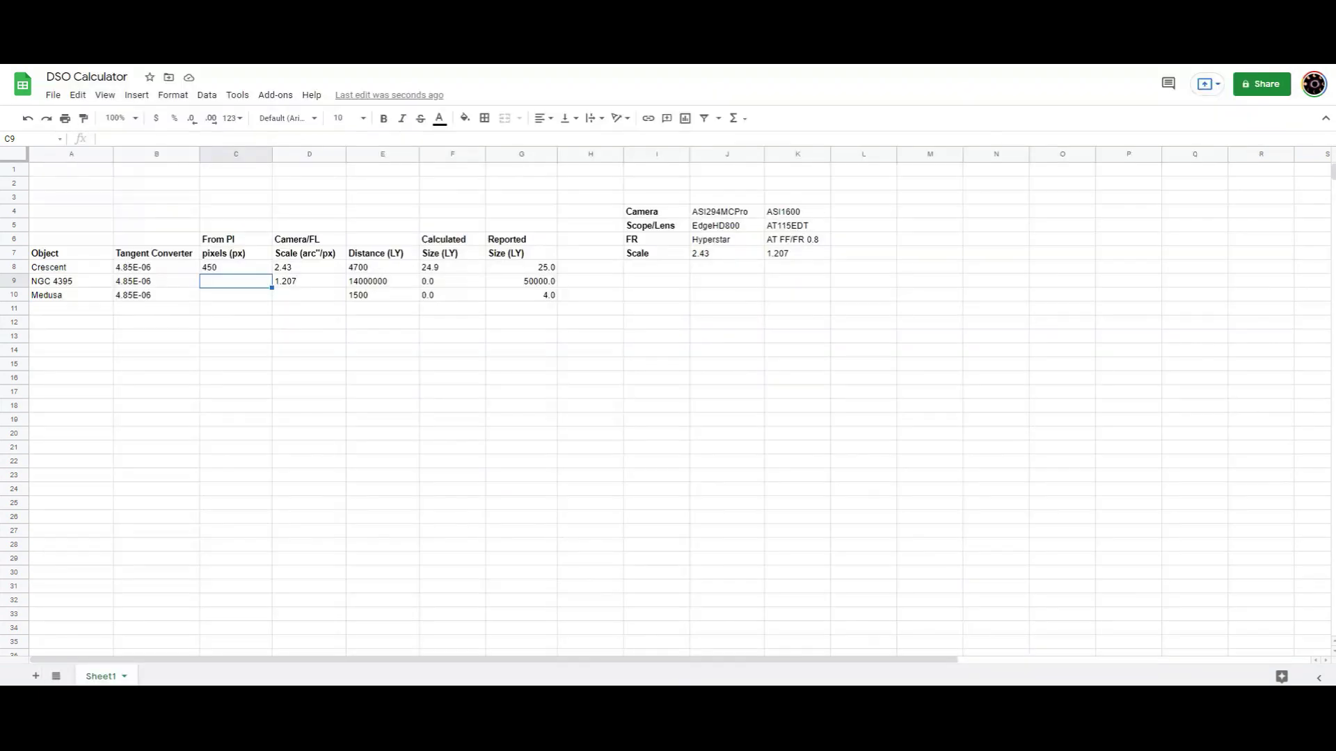
type("600")
key("Return")
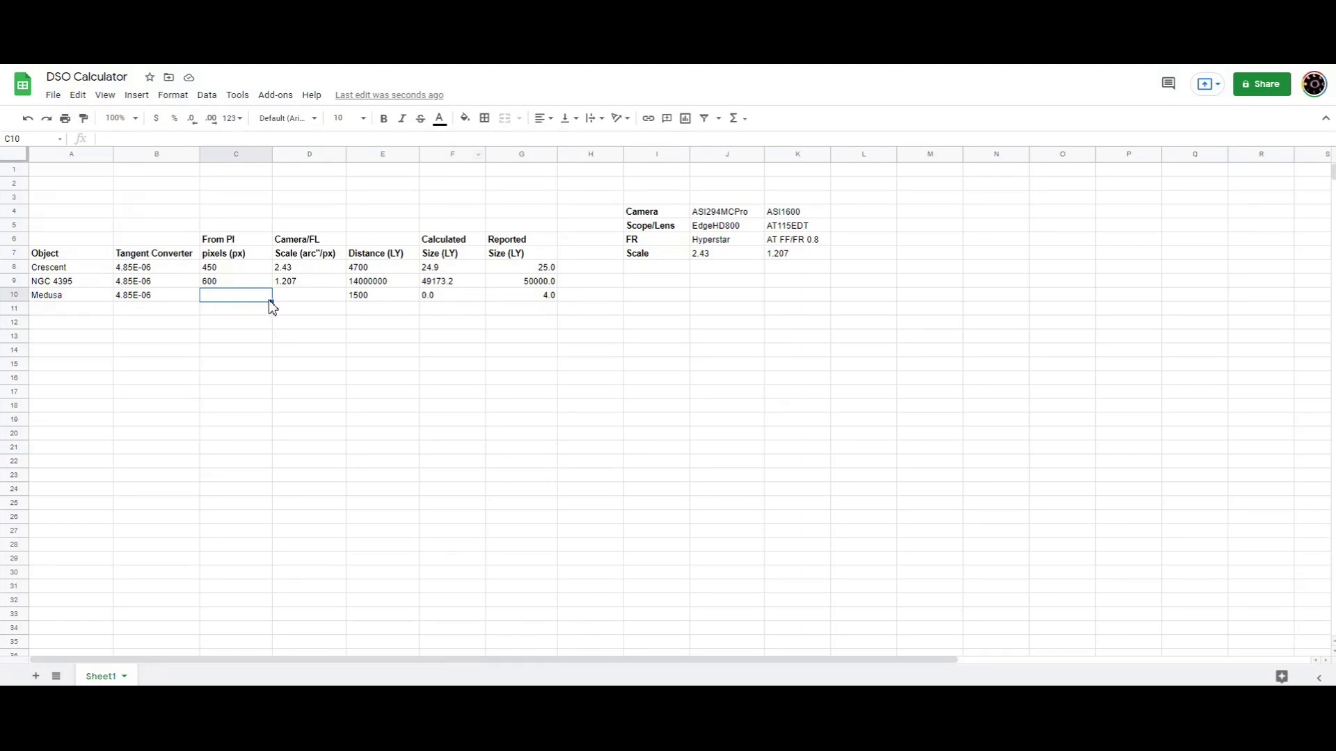
Enter 1.207 as the camera scale for the Medusa row
left_click(294, 295)
type("1.207")
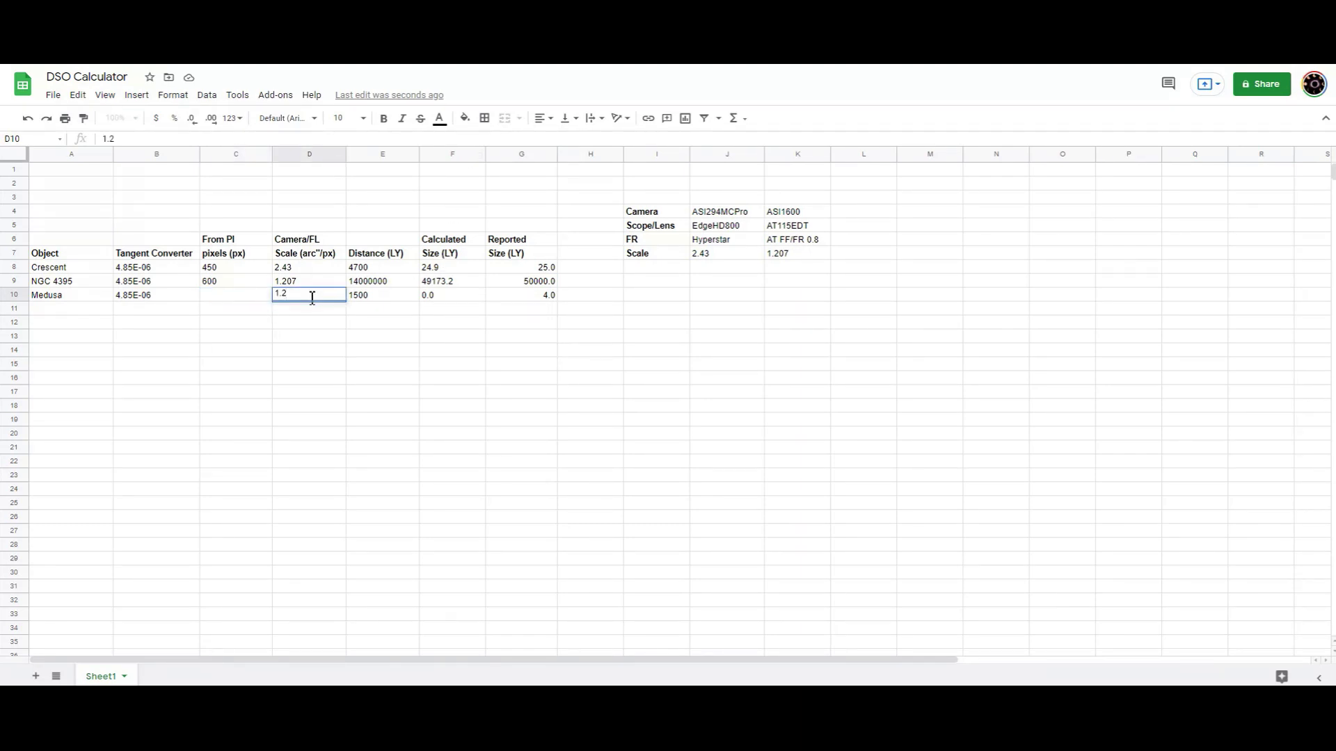
left_click(219, 300)
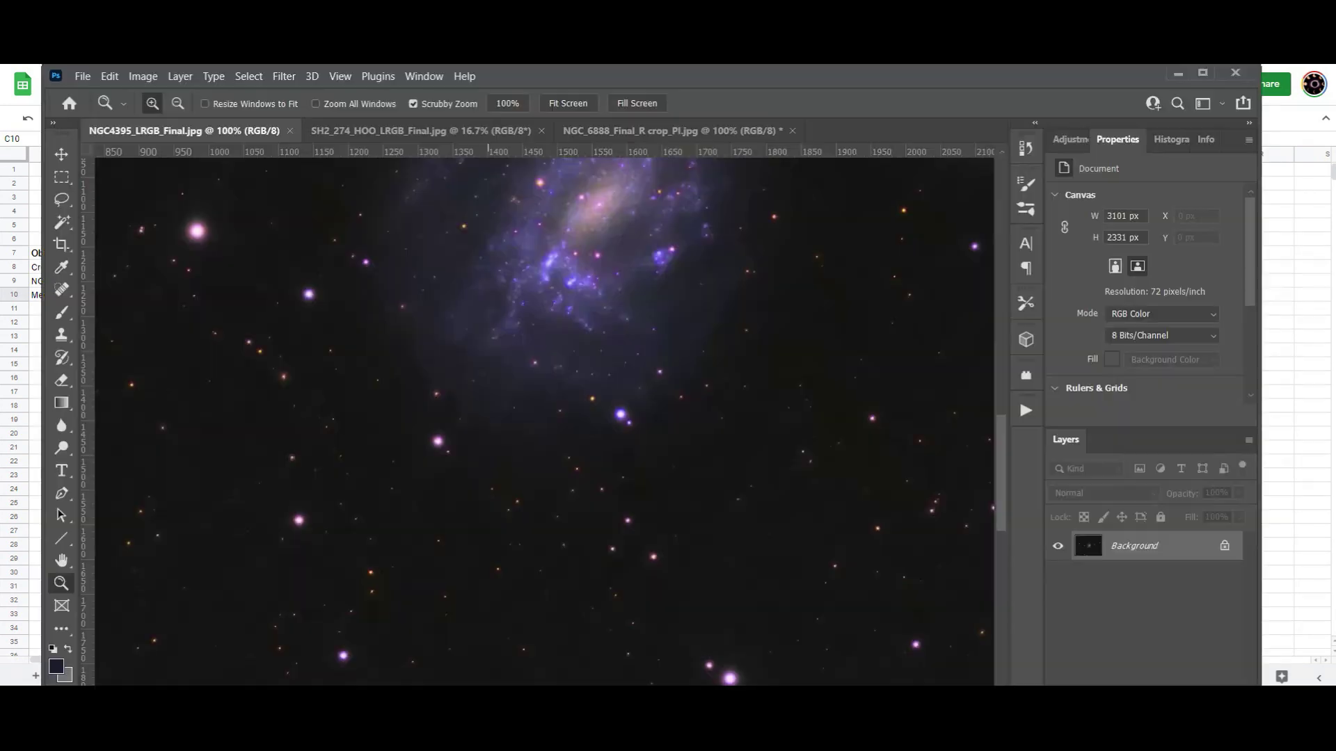
Measure the Medusa nebula's width on the SH2_274 image in Photoshop and enter 500 pixels for it in the DSO Calculator sheet
key("alt+Tab")
left_click(384, 130)
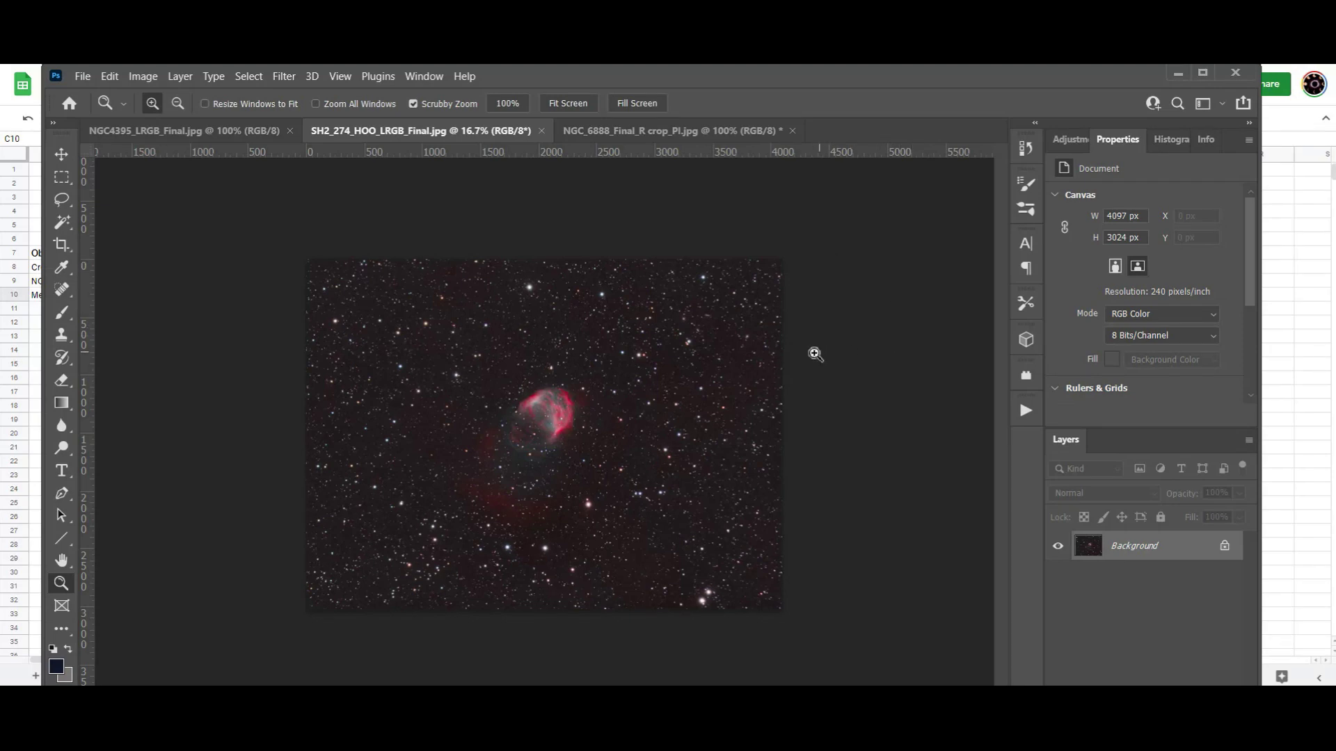
left_click(152, 104)
left_click_drag(582, 397, 647, 400)
scroll(695, 417, "down", 3)
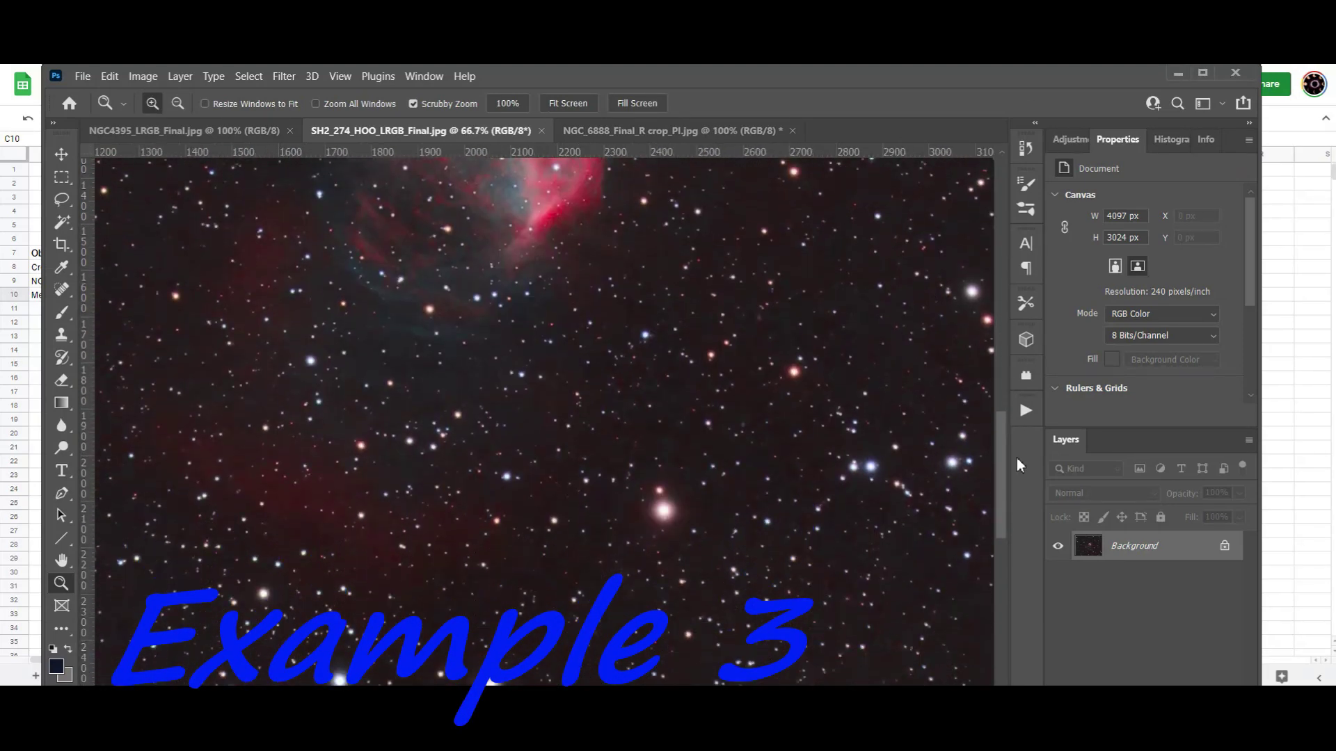
left_click_drag(1016, 458, 1017, 445)
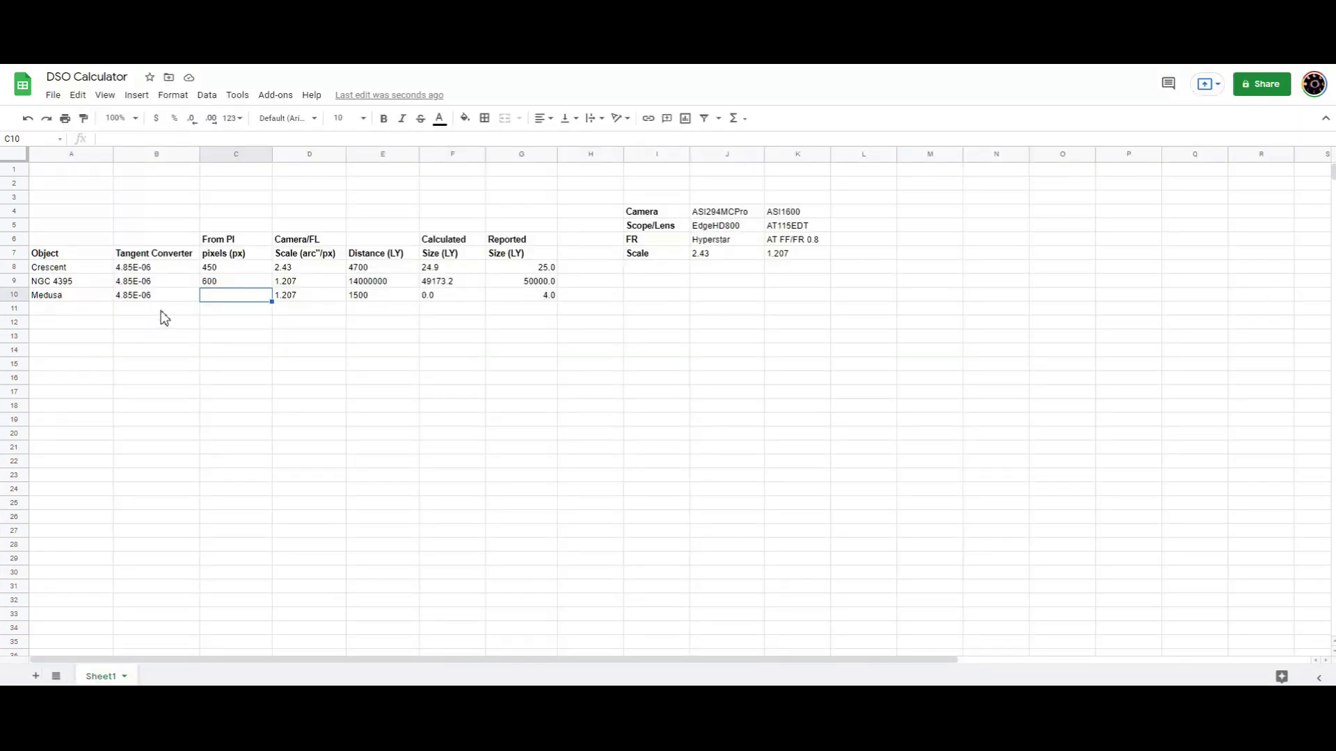
type("500")
key("Return")
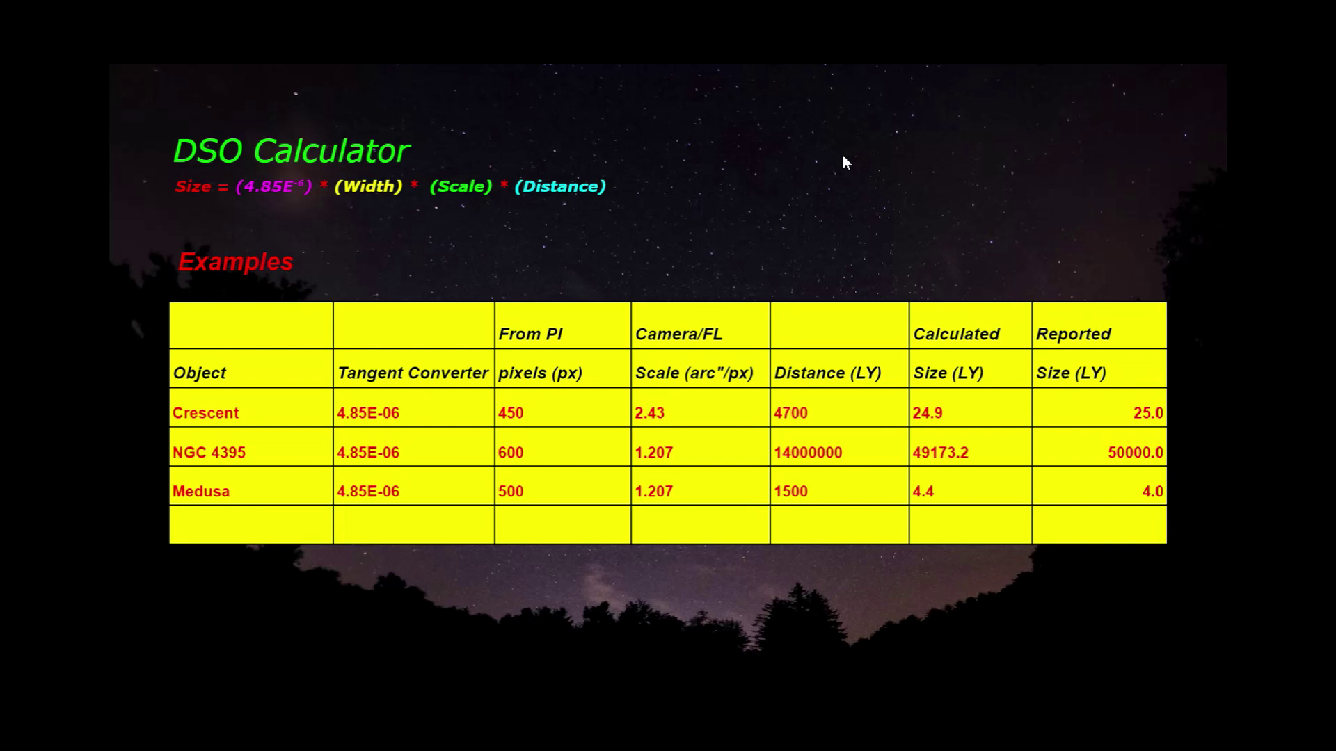
left_click(842, 156)
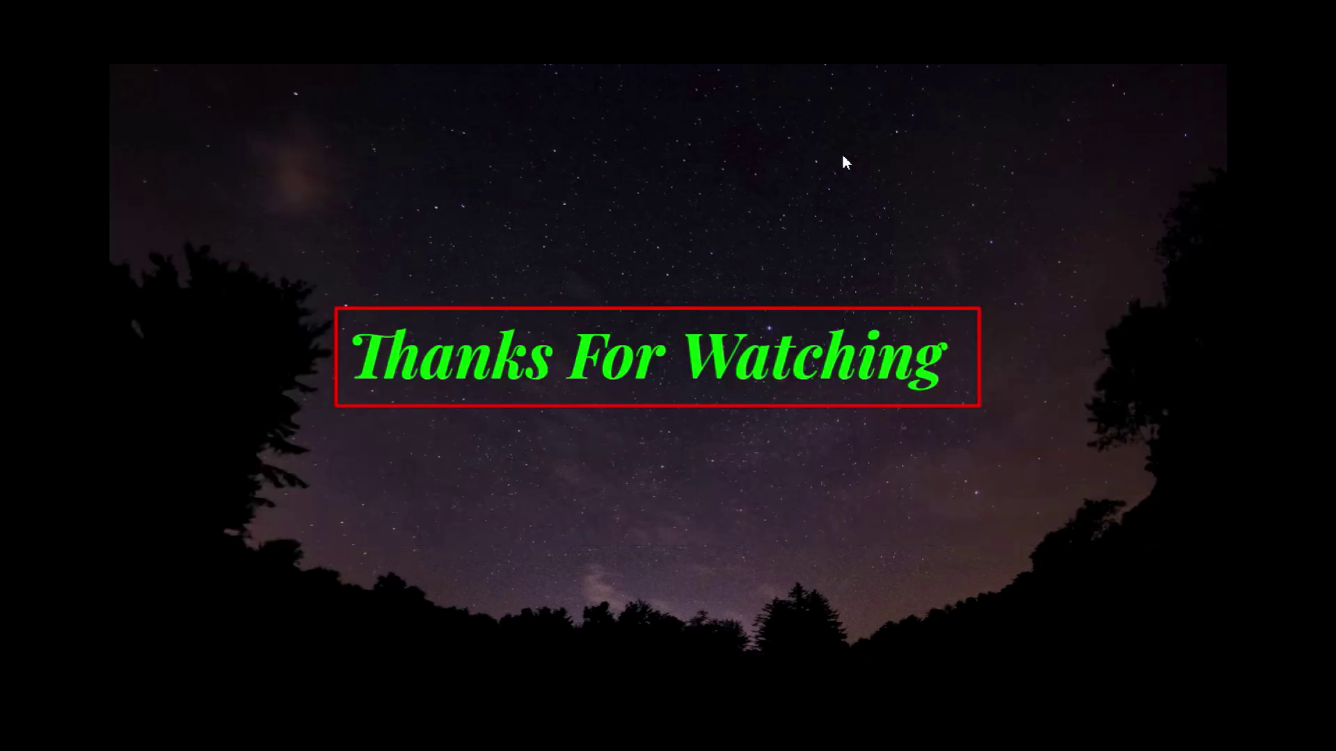